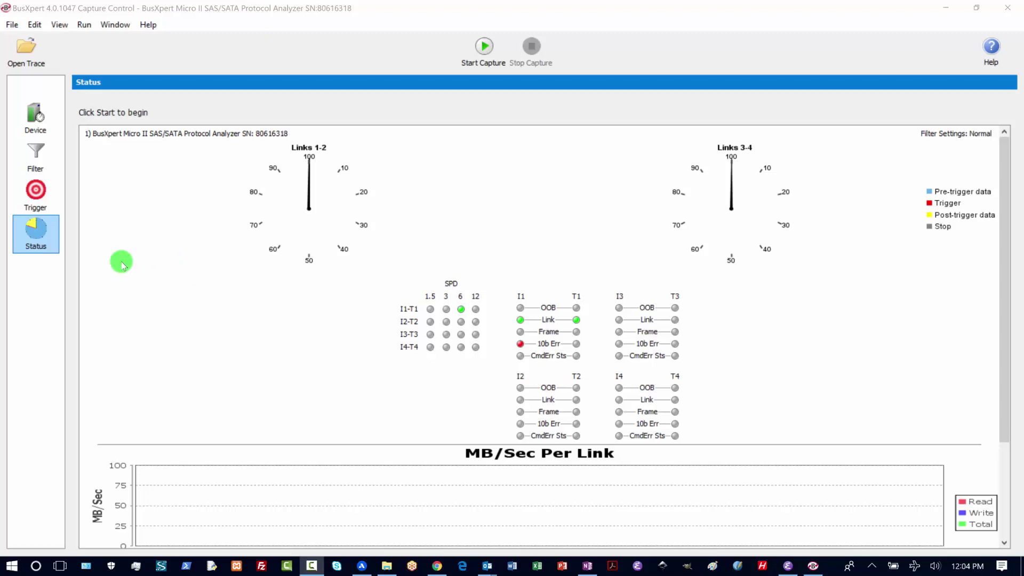
# Step: In the State 1 trigger, clear all error types and enable only 10b Coding Error, Disparity Error and Misplaced K Error
pyautogui.click(46, 203)
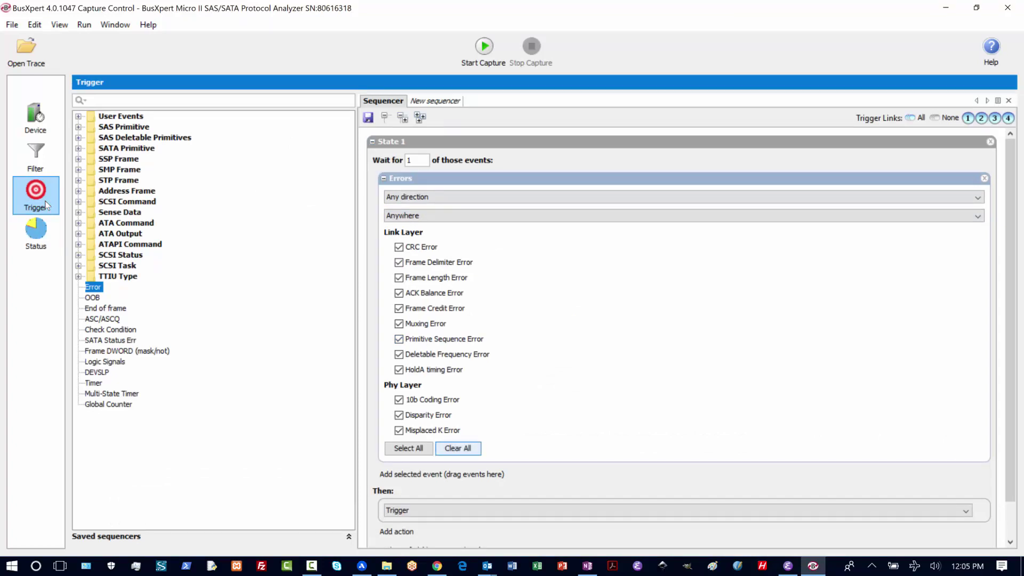
pyautogui.press('space')
pyautogui.press('Tab')
pyautogui.press('space')
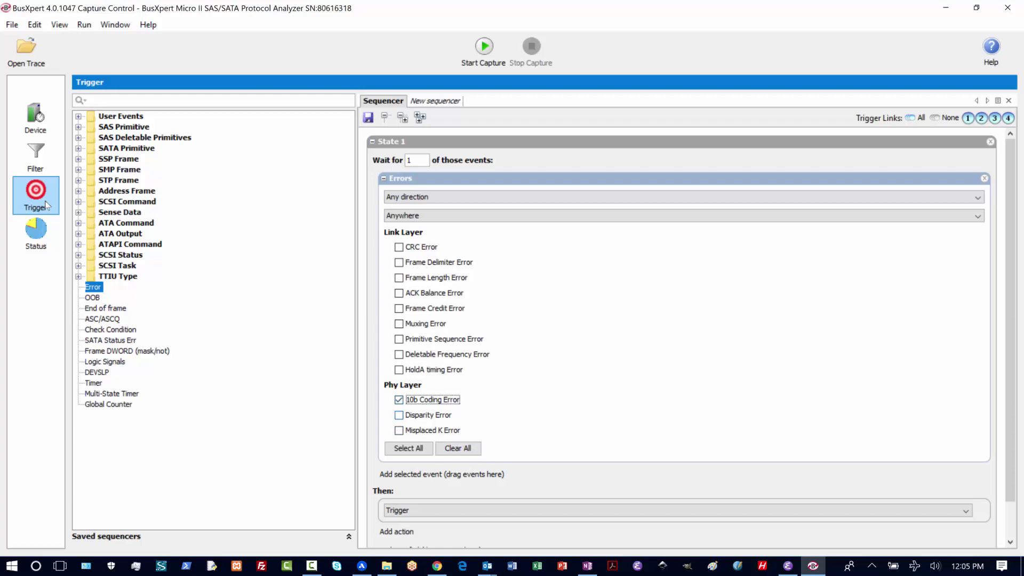
pyautogui.press('Tab')
pyautogui.press('space')
pyautogui.press('Tab')
pyautogui.press('space')
pyautogui.press('Tab')
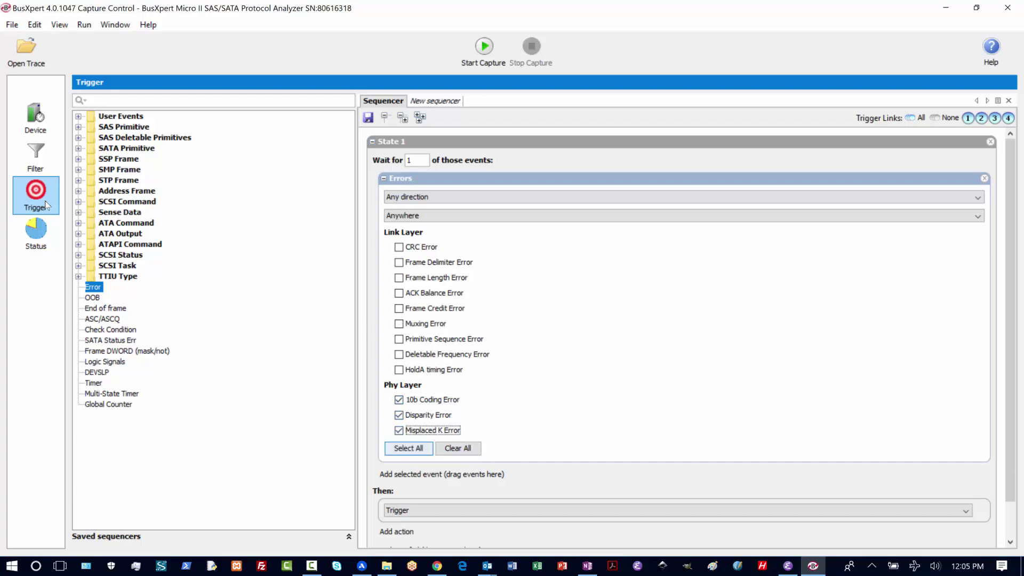
pyautogui.press('Tab')
pyautogui.hotkey('shift', 'Tab')
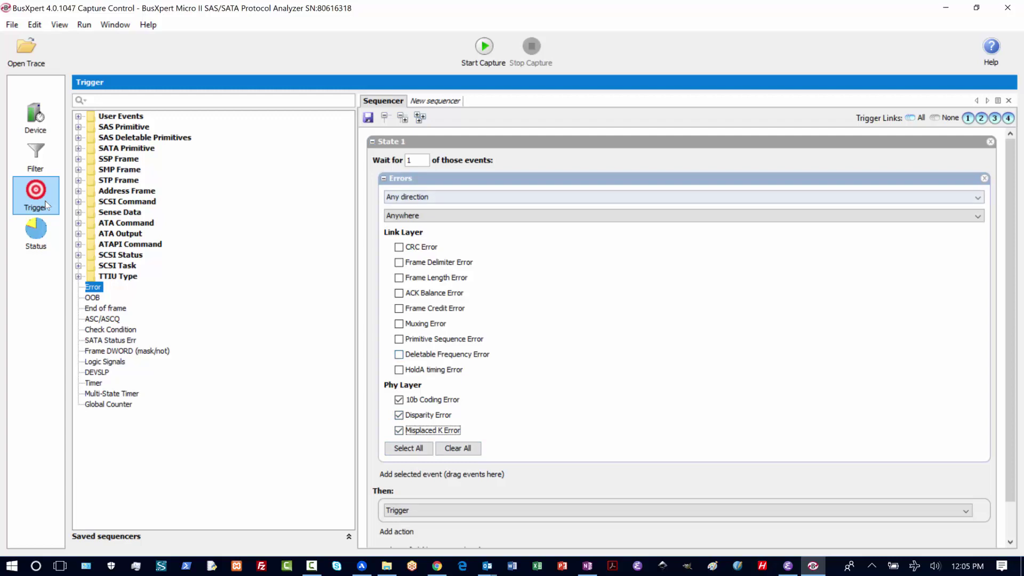
# Step: Set the error event's direction to I -> T and its location to Anywhere
pyautogui.hotkey('alt', 'Down')
pyautogui.press('Down')
pyautogui.press('Return')
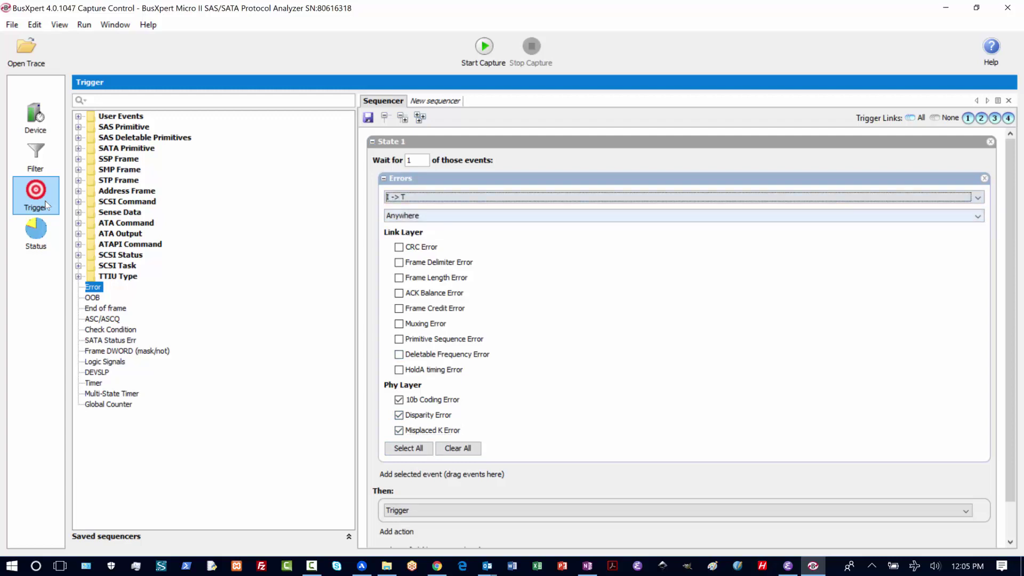
pyautogui.press('Tab')
pyautogui.hotkey('alt', 'Down')
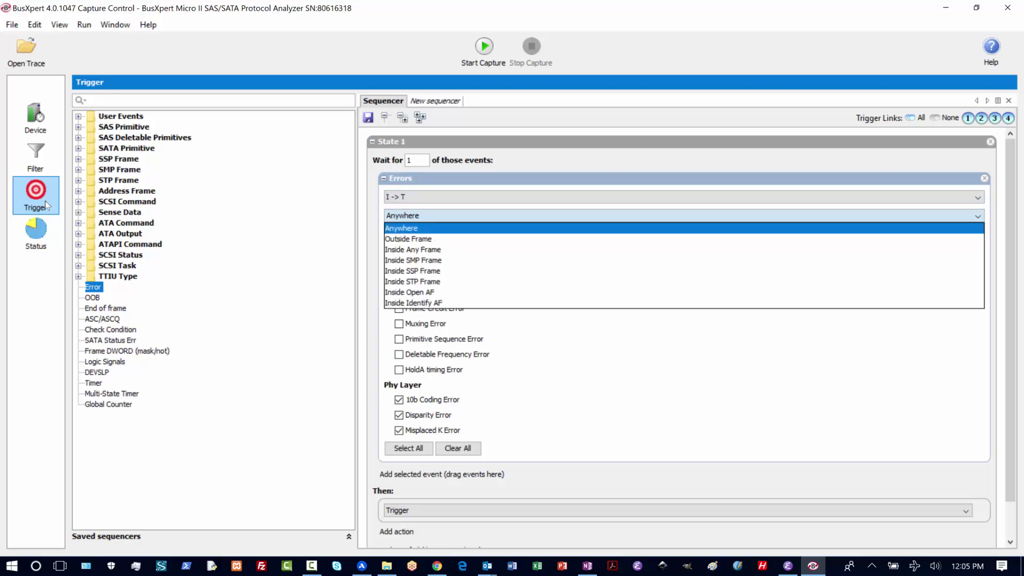
pyautogui.press('Return')
# Step: Set the event's resulting action to Count Per Second and name its counter "I -> T Errors Per Second"
pyautogui.scroll(-1, 682, 341)
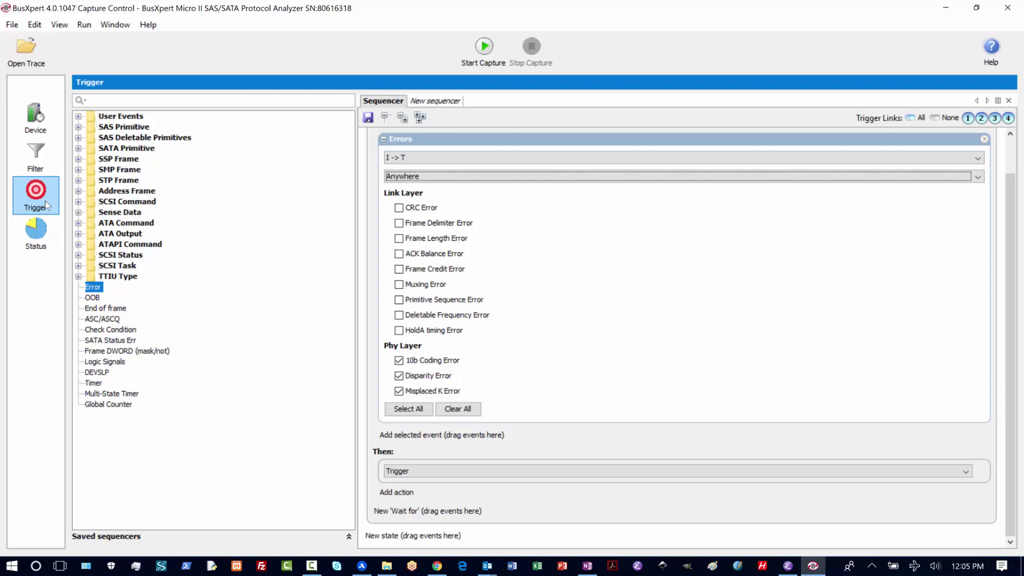
pyautogui.press('Tab')
pyautogui.hotkey('alt', 'Down')
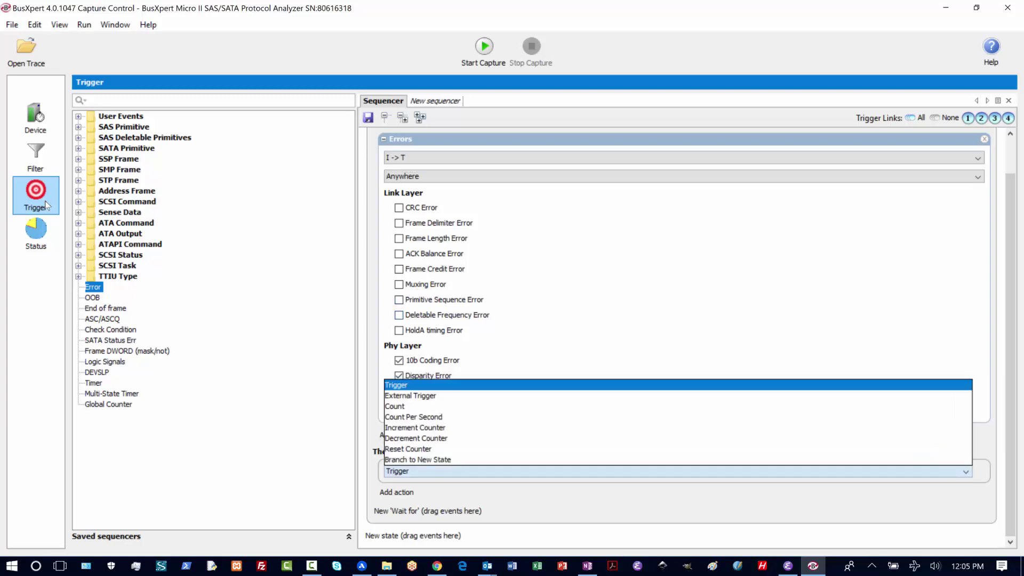
pyautogui.press('End')
pyautogui.press('Up')
pyautogui.press('Up')
pyautogui.press('Up')
pyautogui.press('Up')
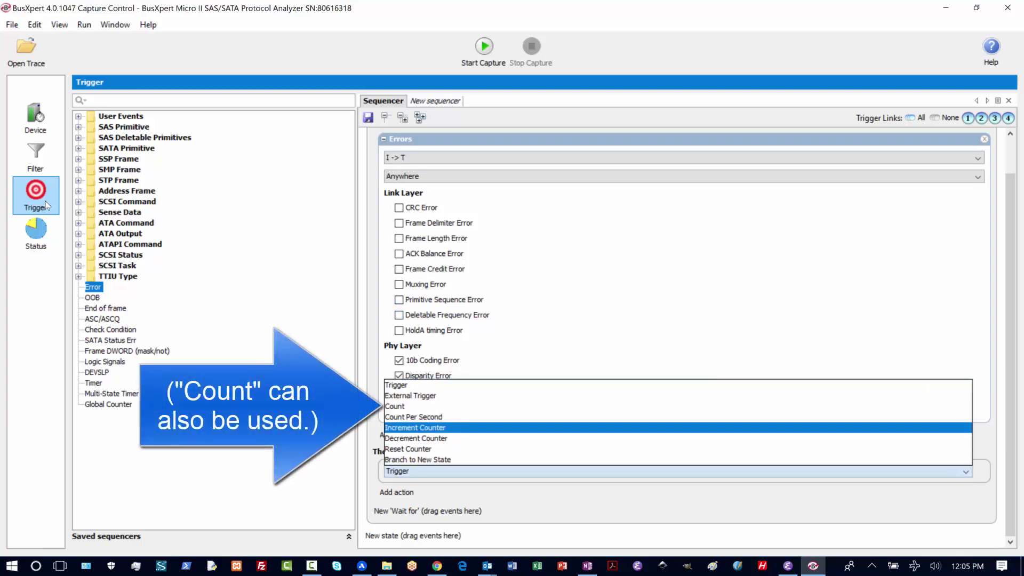
pyautogui.press('Return')
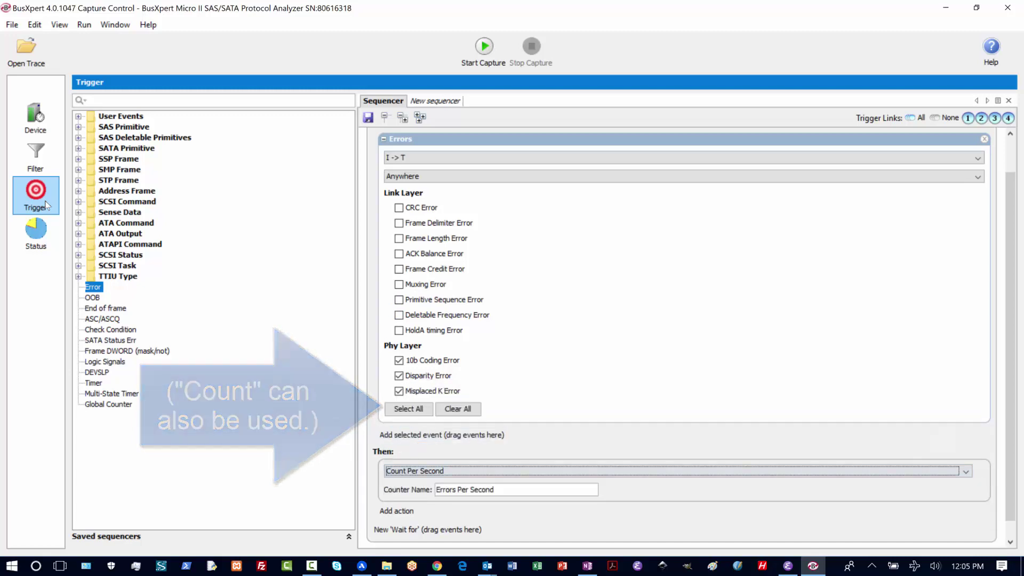
pyautogui.press('Tab')
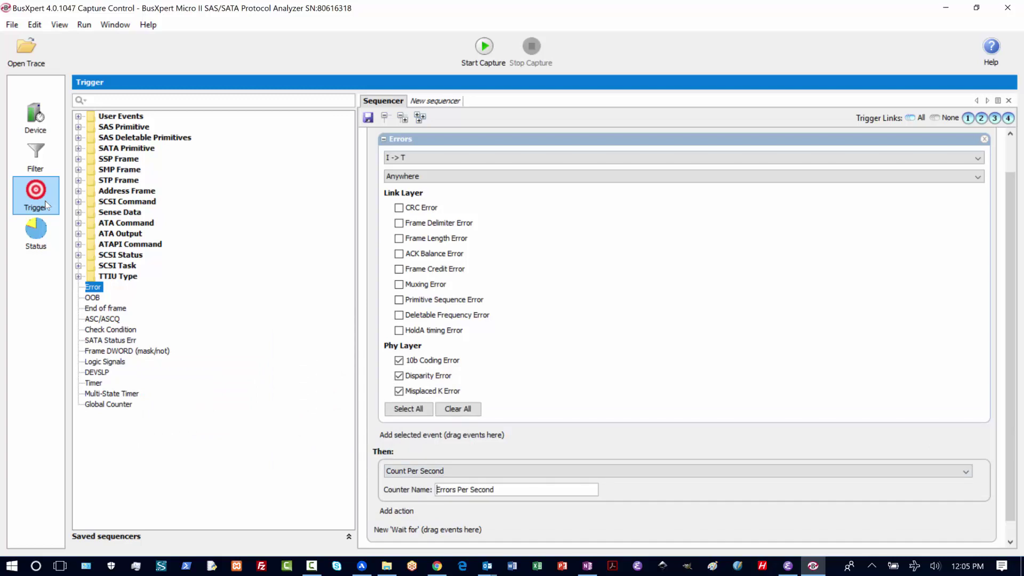
pyautogui.write('I -> T')
pyautogui.hotkey('shift', 'Tab')
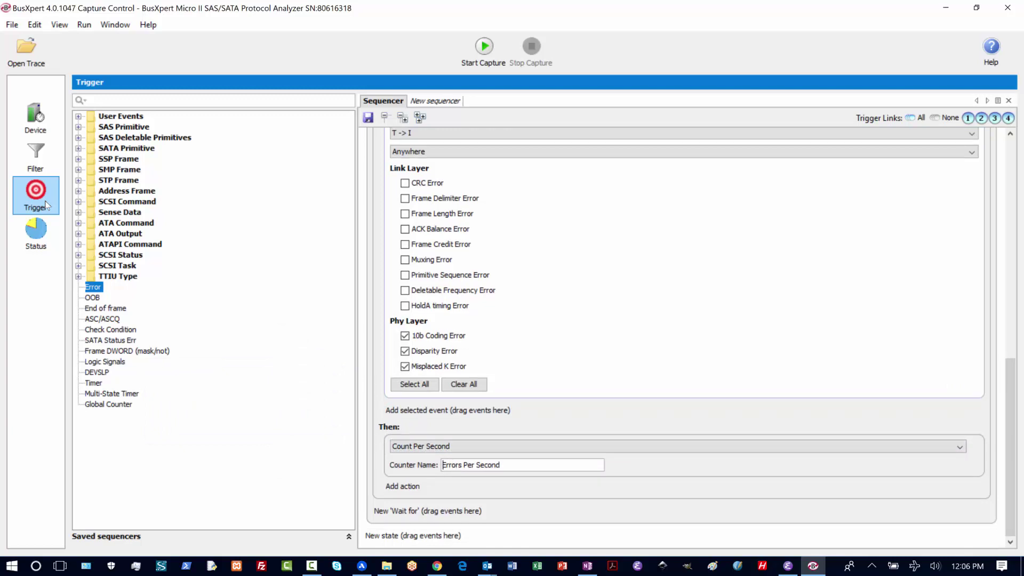
# Step: Name the counter of the T -> I error event group "T -> I Errors Per Second"
pyautogui.write('%')
pyautogui.press('BackSpace')
pyautogui.write('T ')
pyautogui.write('-')
pyautogui.write('> *')
pyautogui.press('BackSpace')
pyautogui.write('I')
# Step: Add a Check Condition event as a new event group in State 1 and set its action to Count Per Second
pyautogui.press('Down')
pyautogui.press('Down')
pyautogui.press('Down')
pyautogui.press('Down')
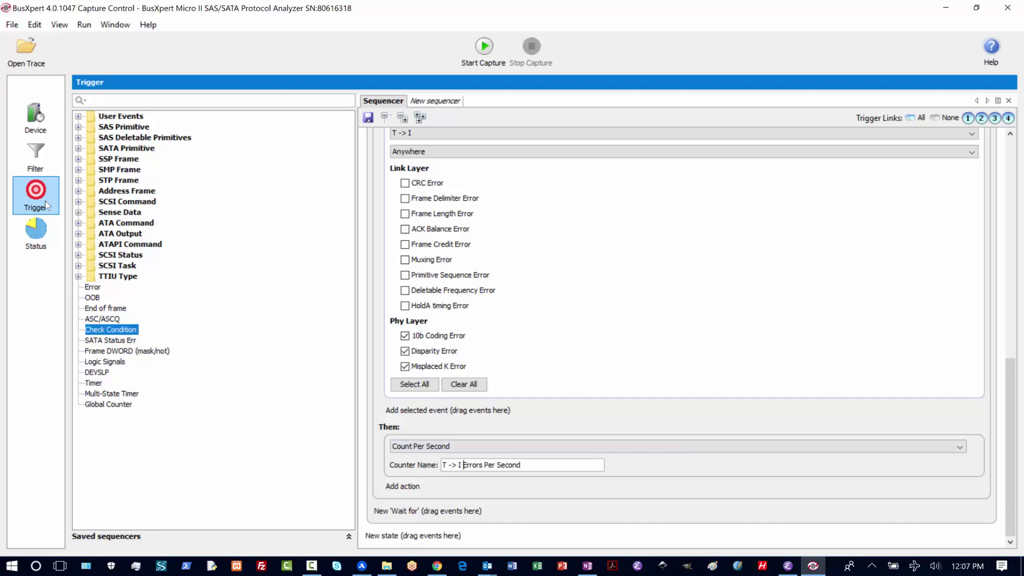
pyautogui.press('Return')
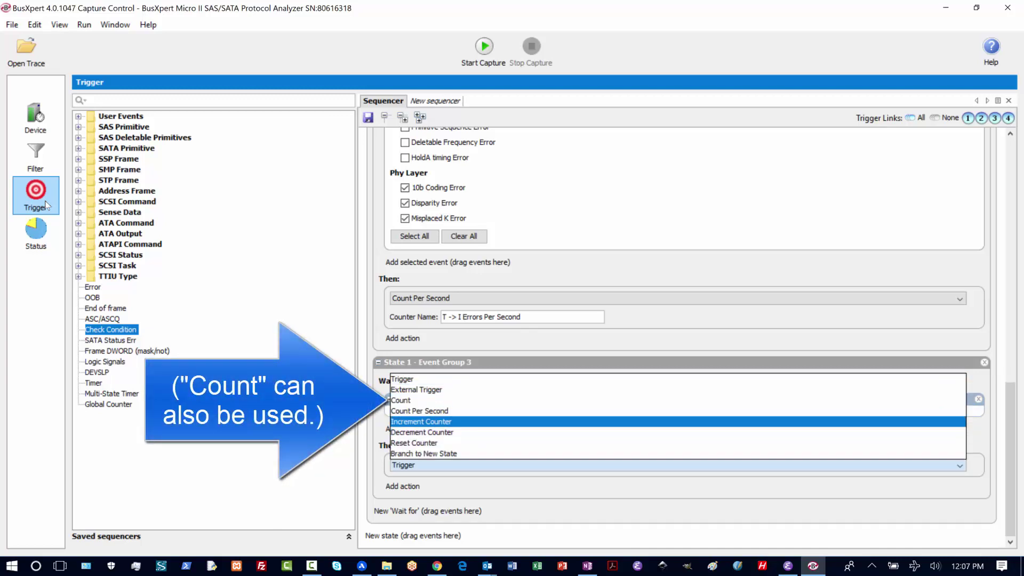
pyautogui.press('Up')
pyautogui.press('Return')
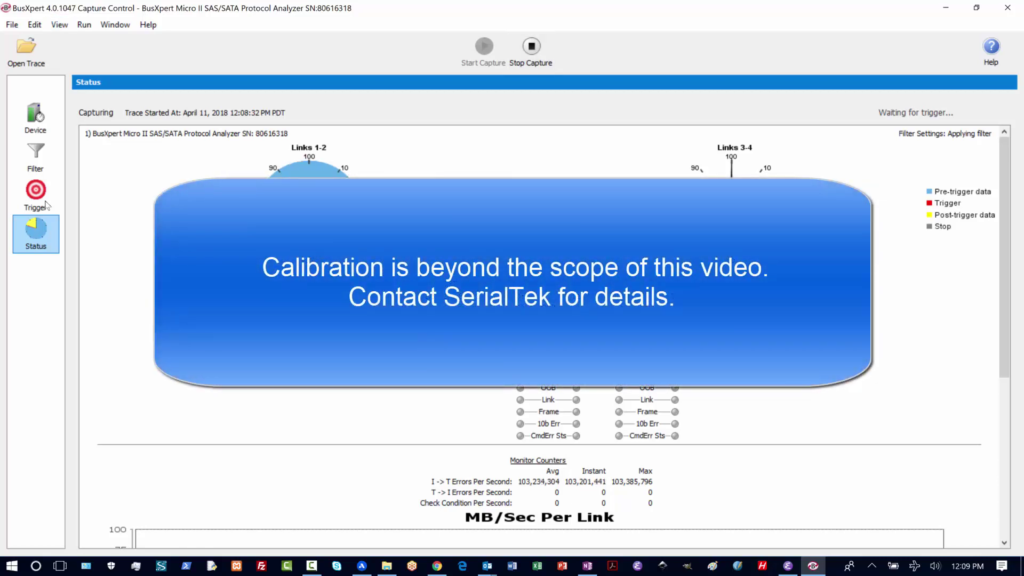
# Step: Open the analyzer's calibration settings, close them, and start a new capture
pyautogui.hotkey('alt', 'v')
pyautogui.press('Up')
pyautogui.press('Return')
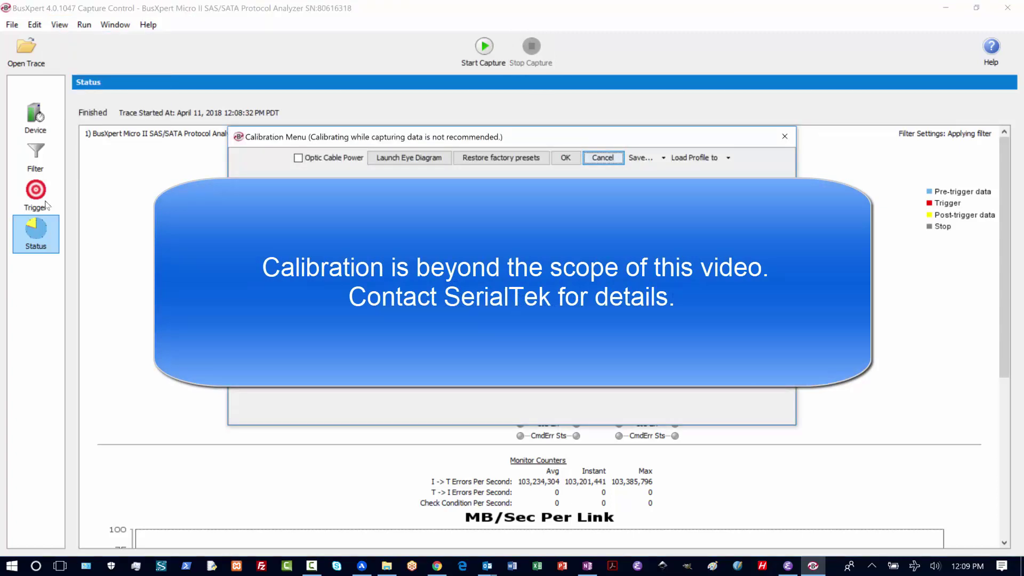
pyautogui.press('Tab')
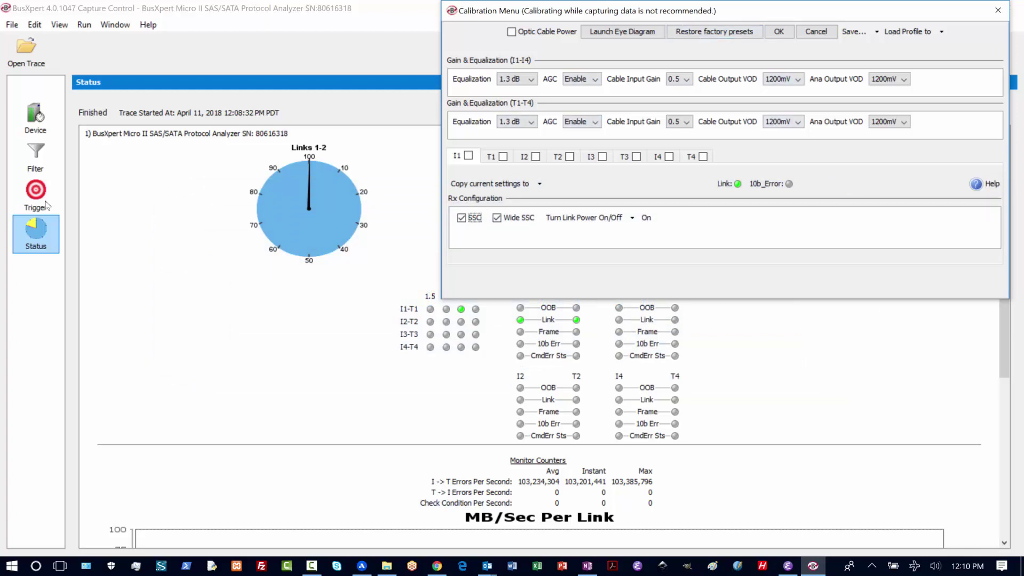
pyautogui.press('Escape')
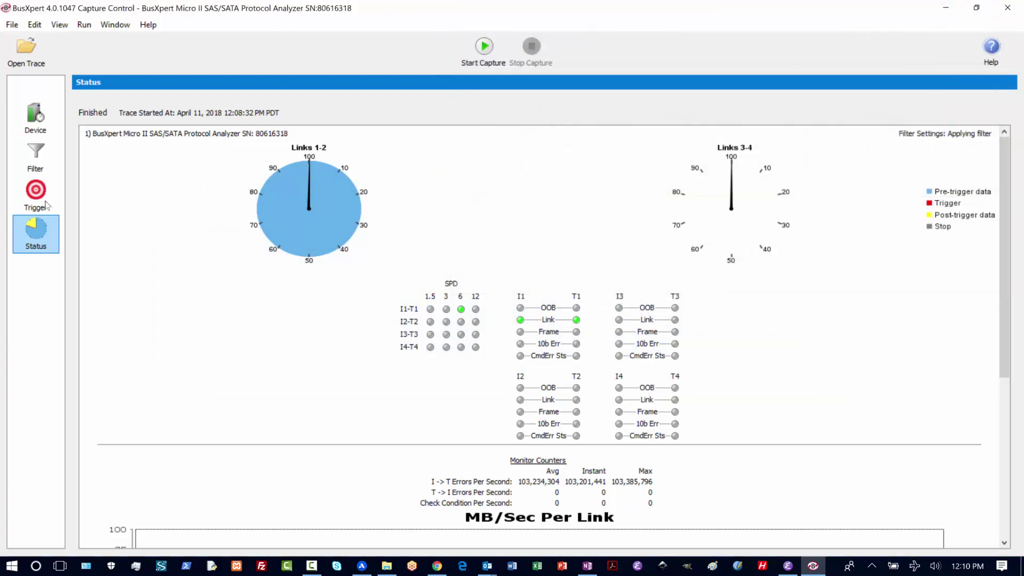
pyautogui.press('F5')
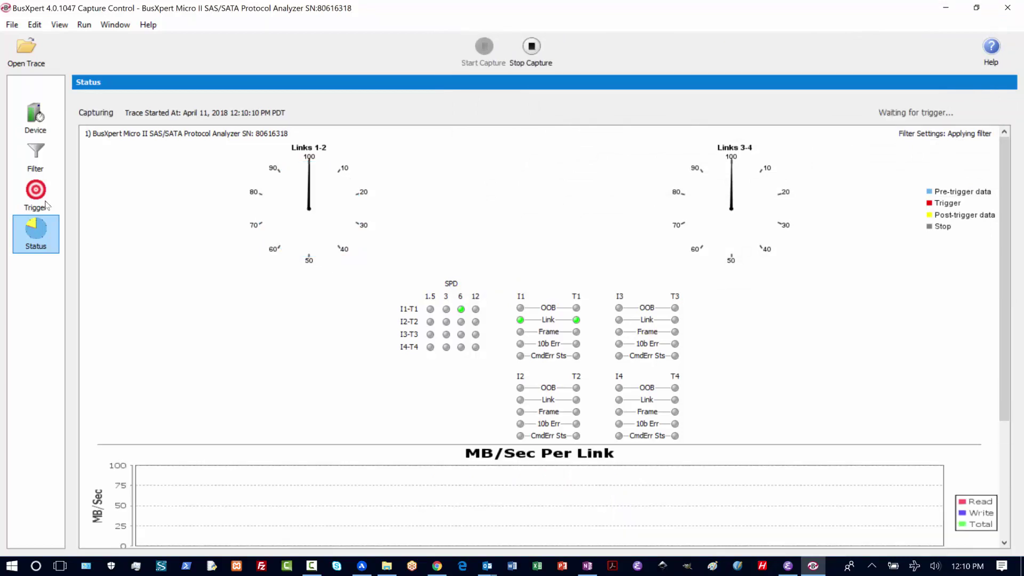